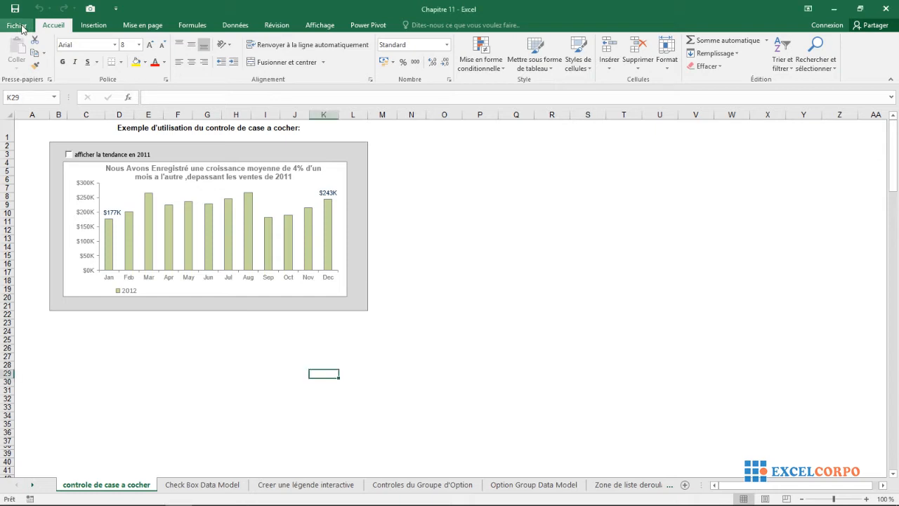
Enable the Développeur tab in the Excel ribbon customization options
left_click(21, 27)
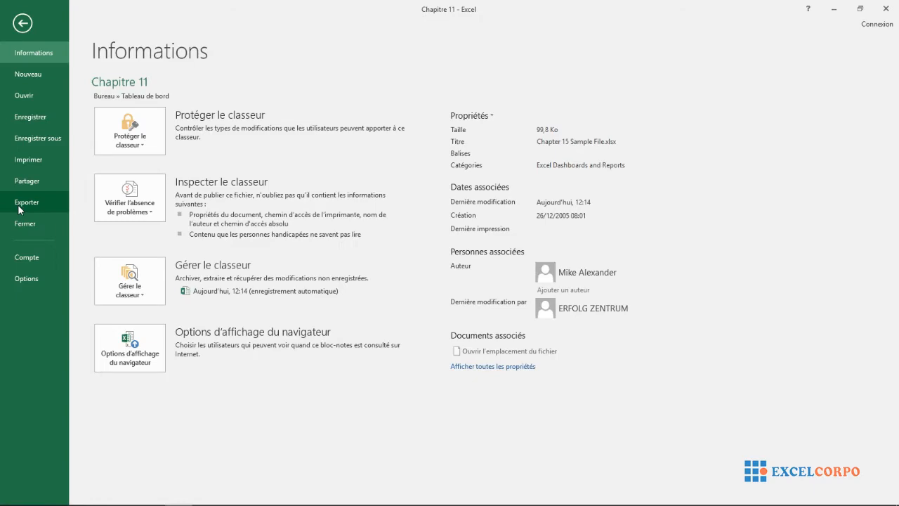
left_click(21, 284)
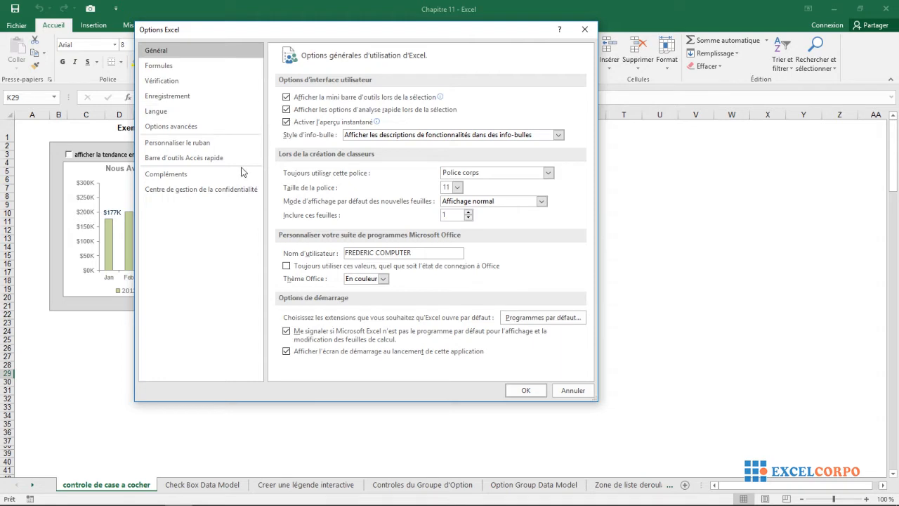
left_click(204, 149)
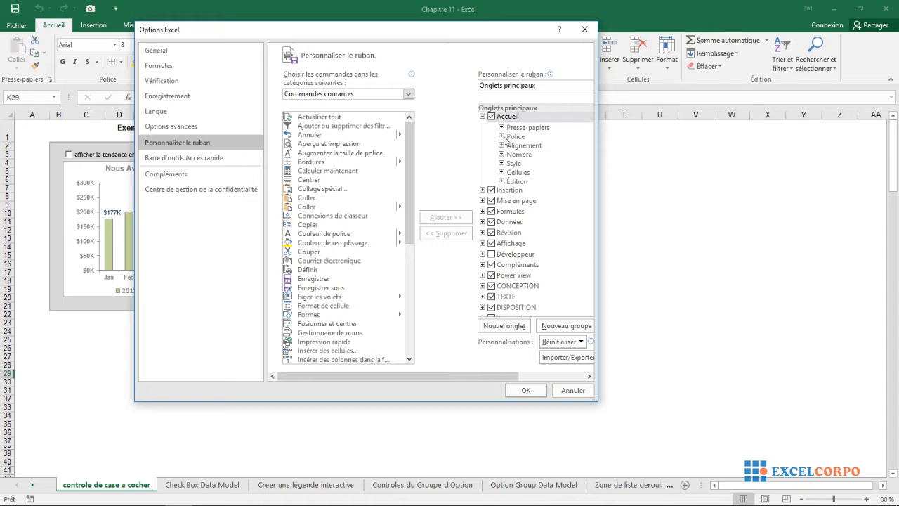
left_click(491, 256)
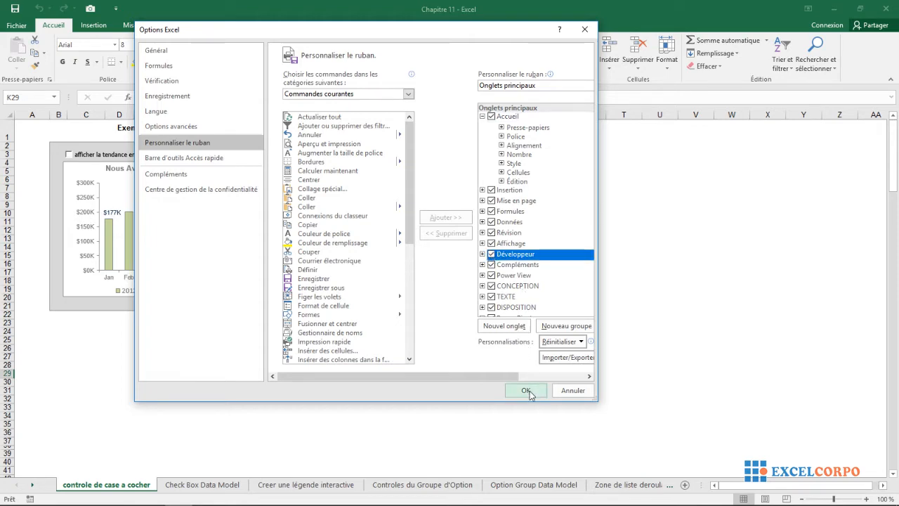
left_click(527, 391)
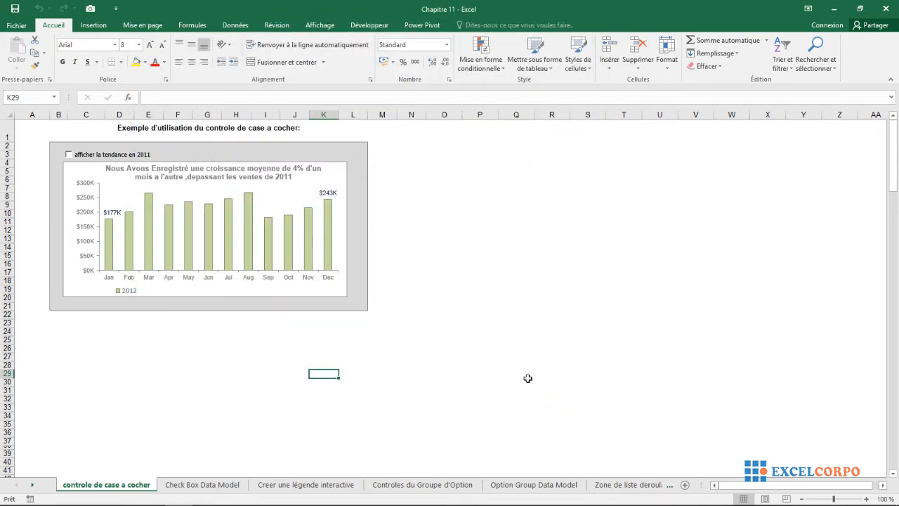
Draw a form-control button in the empty area beside the chart without assigning a macro, and adjust its size and position
left_click(369, 27)
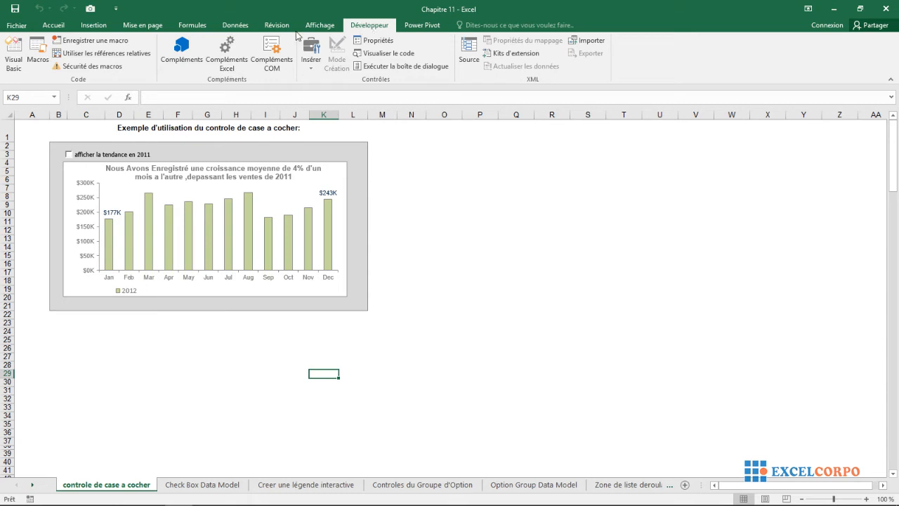
left_click(312, 62)
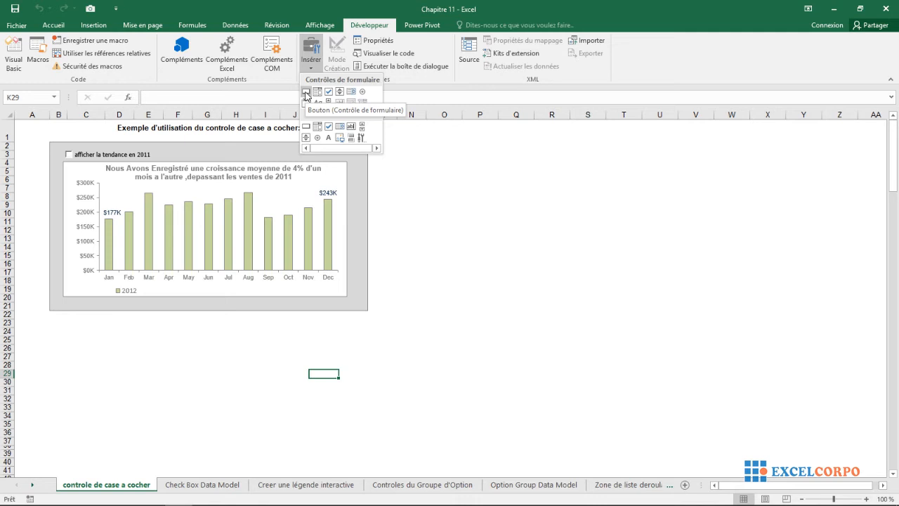
left_click(306, 92)
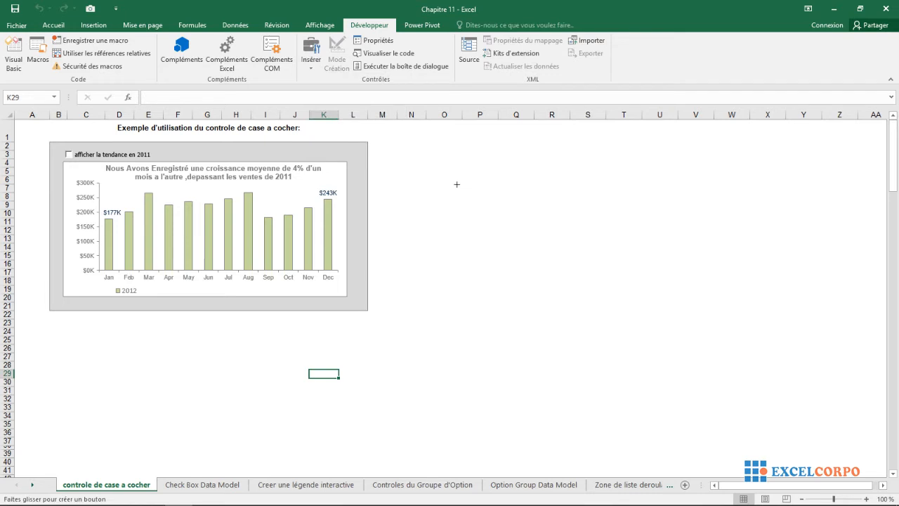
left_click_drag(456, 184, 560, 207)
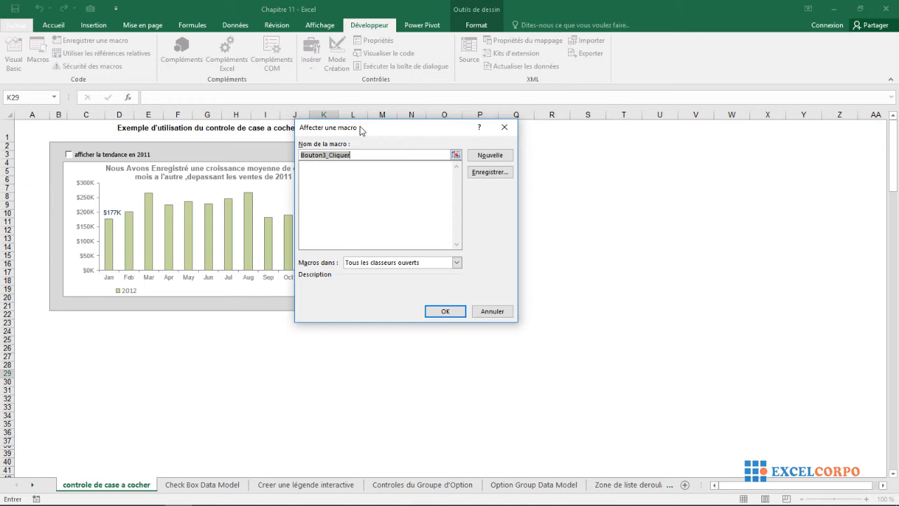
left_click(505, 128)
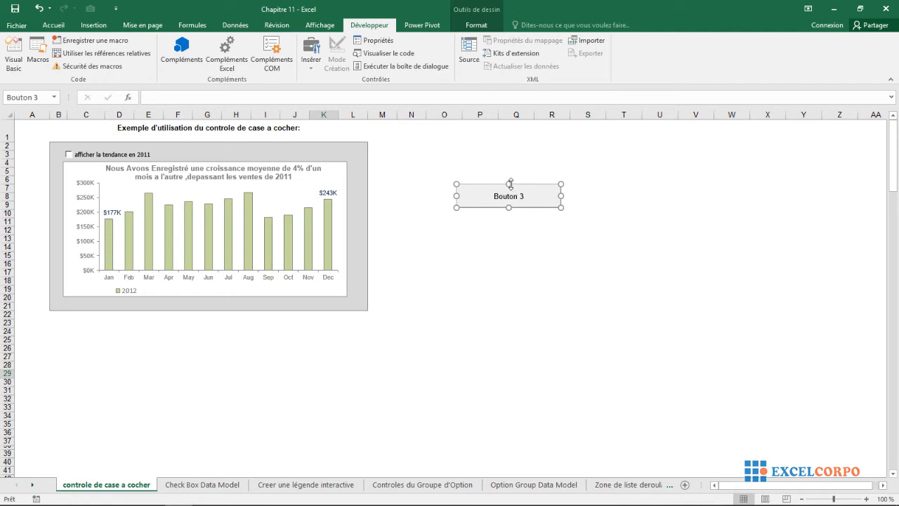
left_click_drag(511, 183, 508, 177)
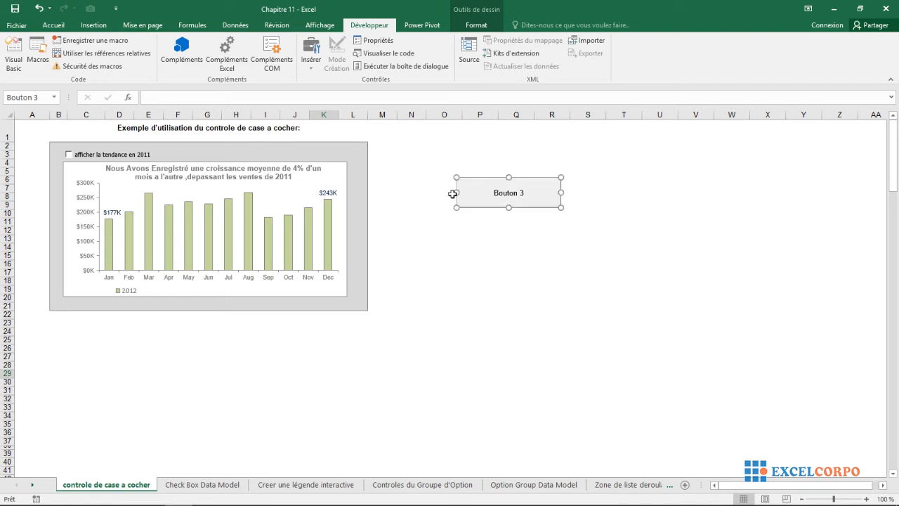
left_click_drag(453, 194, 502, 184)
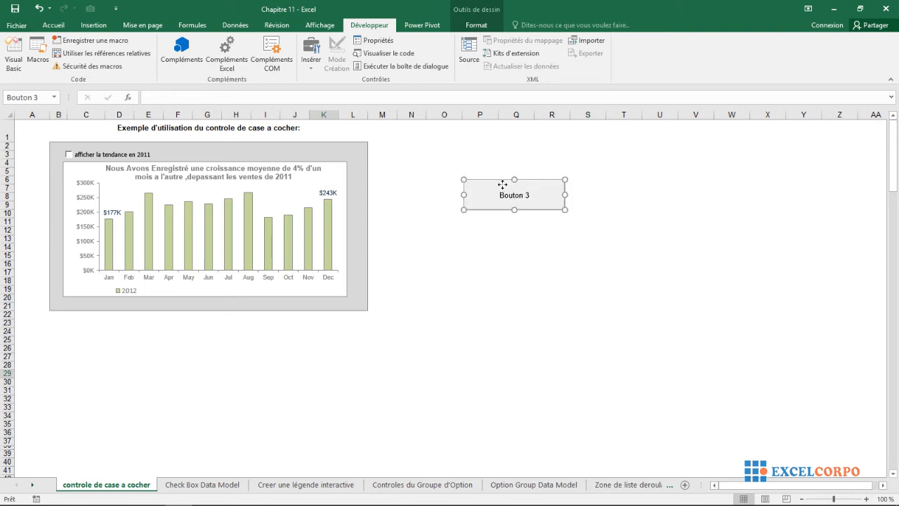
Open the new button's control format settings and examine its font, underline, colour and object positioning options
right_click(508, 188)
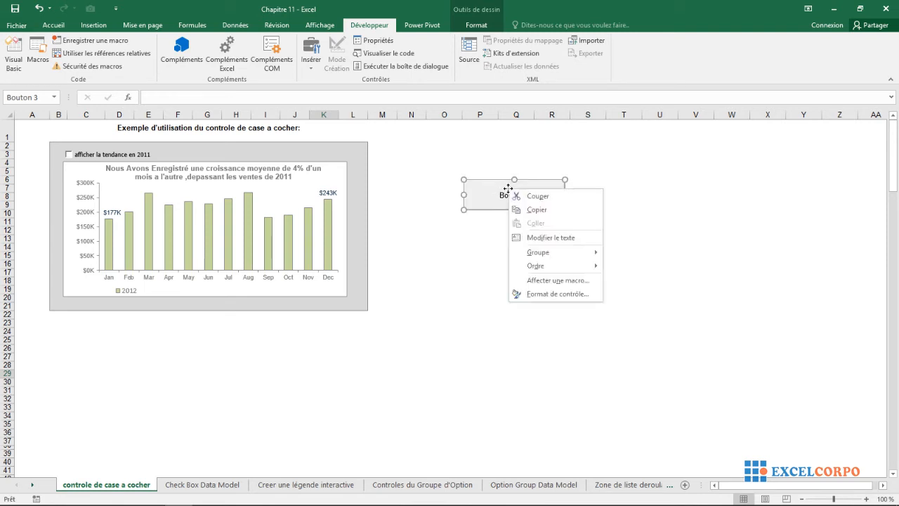
left_click(540, 294)
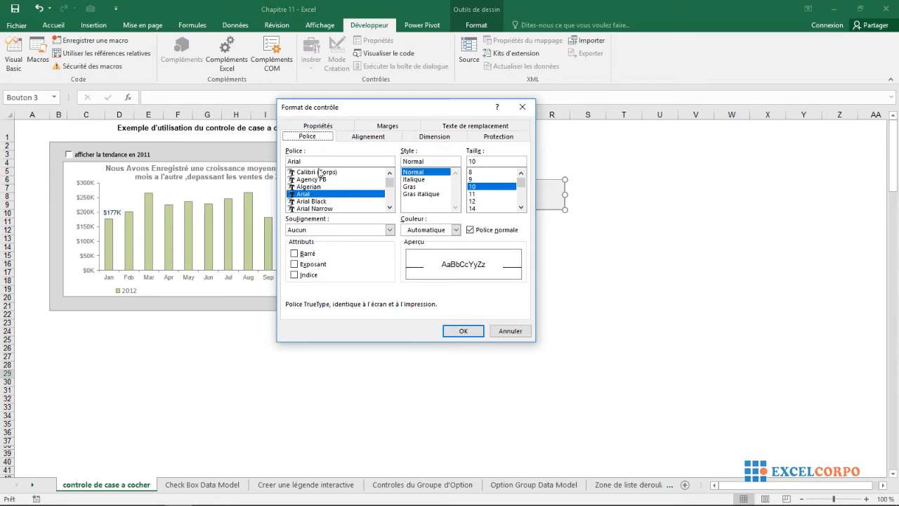
mouse_move(388, 184)
left_mouse_down()
mouse_move(388, 205)
mouse_move(389, 176)
left_mouse_up()
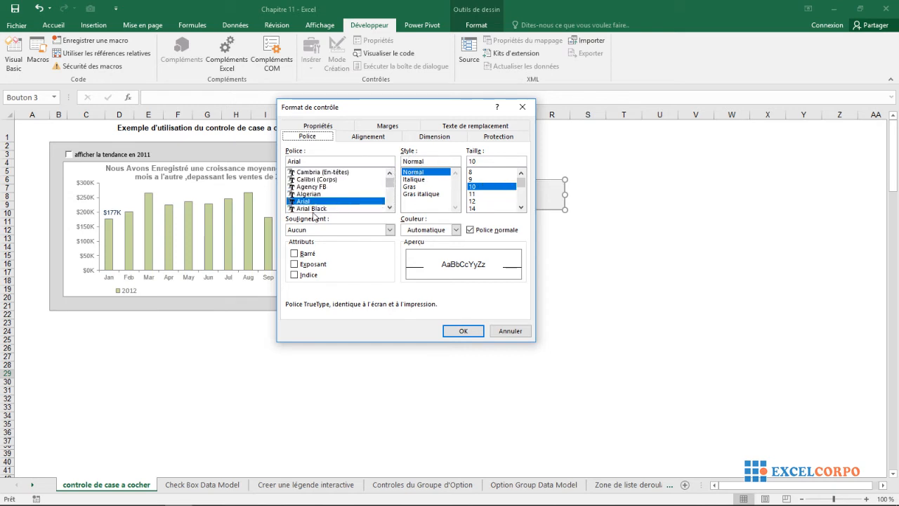
left_click(389, 230)
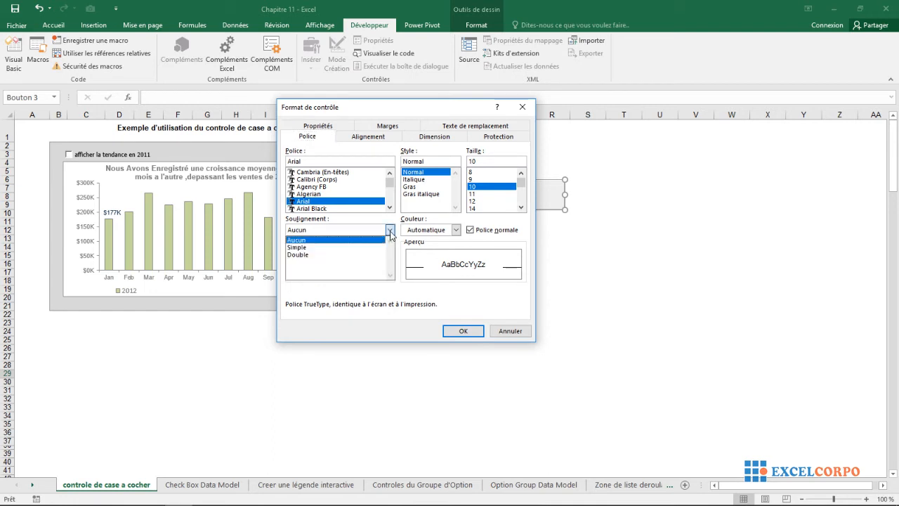
left_click(455, 230)
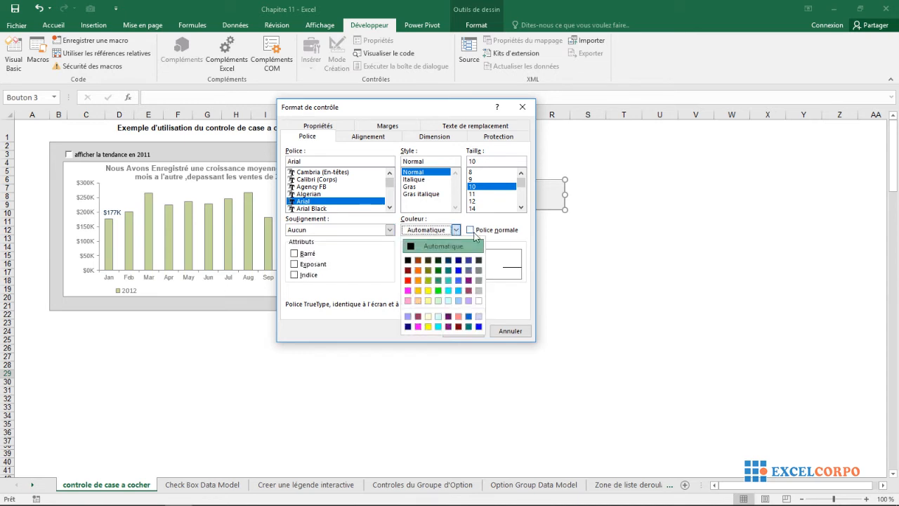
left_click(347, 273)
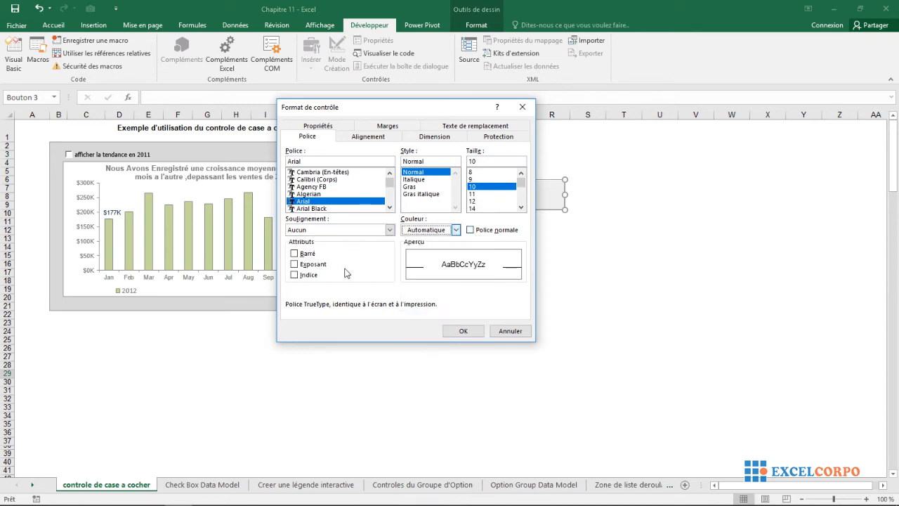
left_click(323, 128)
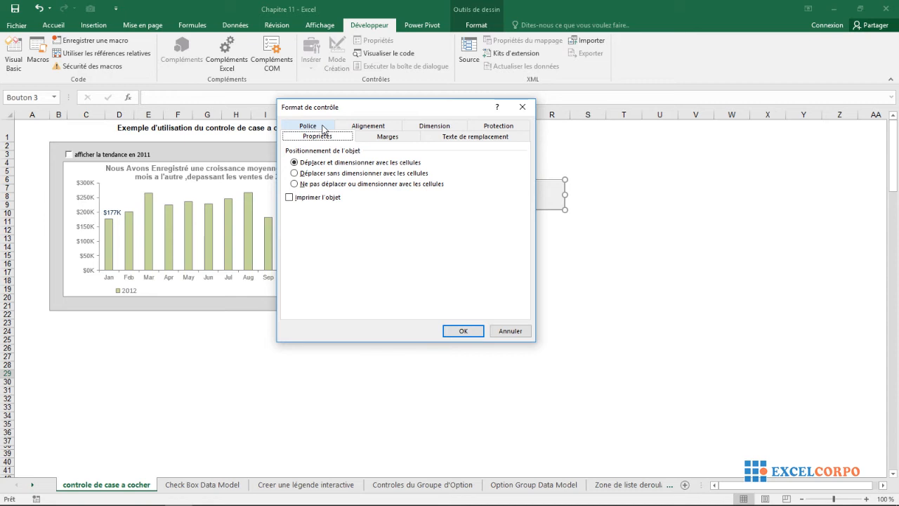
Try the stacked and rotated text orientations for the button, and return the orientation to horizontal
left_click(359, 130)
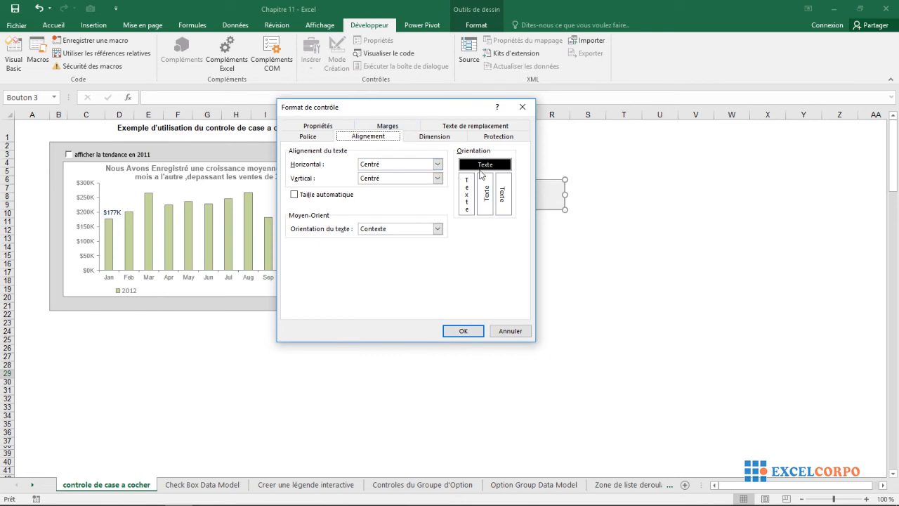
left_click(473, 195)
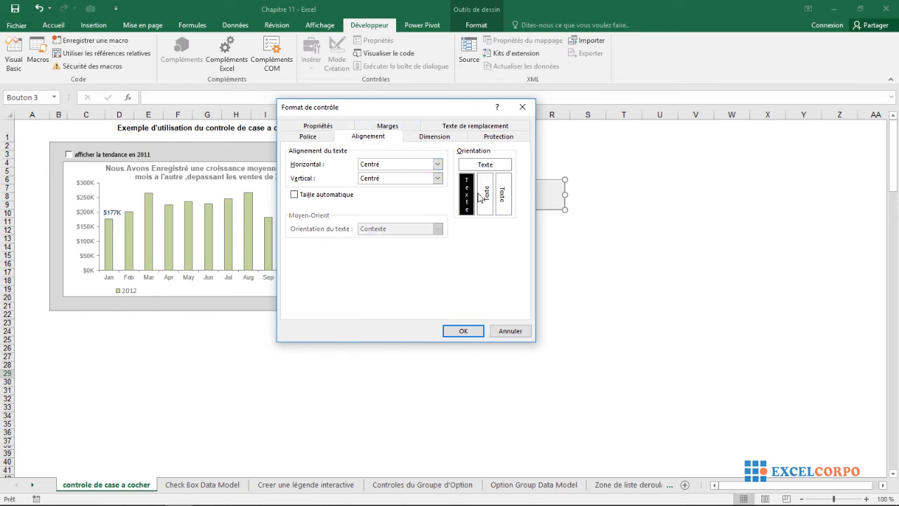
left_click(484, 197)
left_click(501, 198)
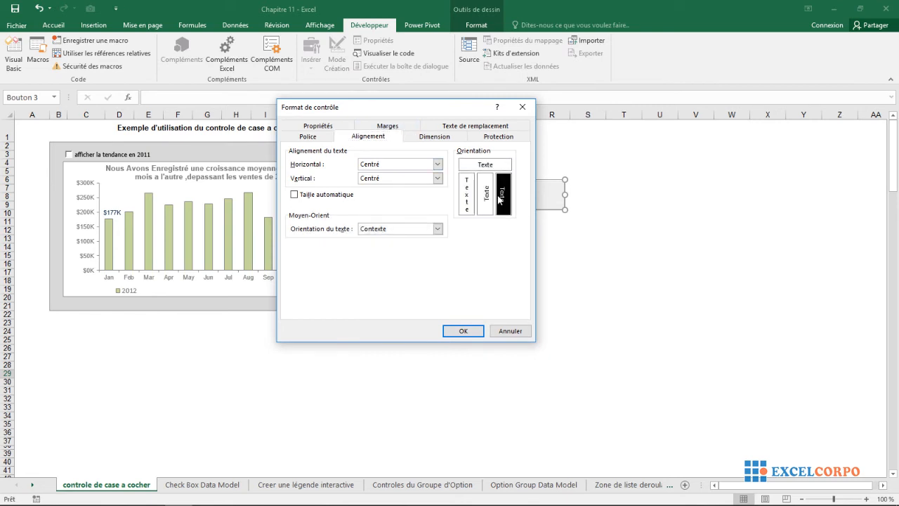
left_click(495, 167)
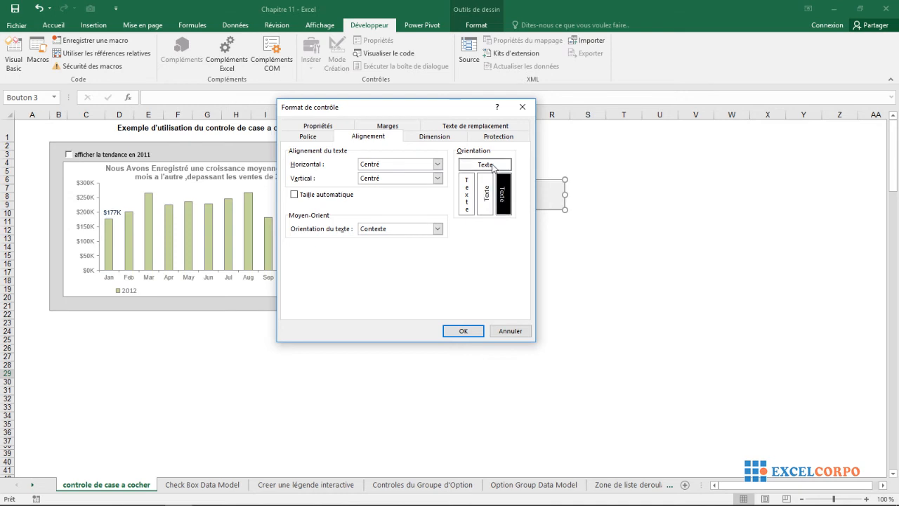
Examine the available horizontal and vertical text alignment choices and the text direction setting for the button
left_click(436, 164)
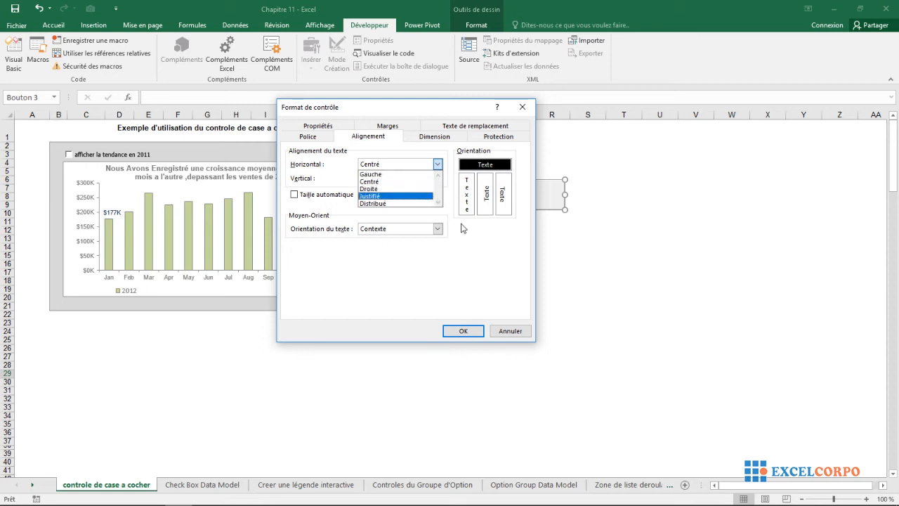
left_click(467, 252)
left_click(436, 180)
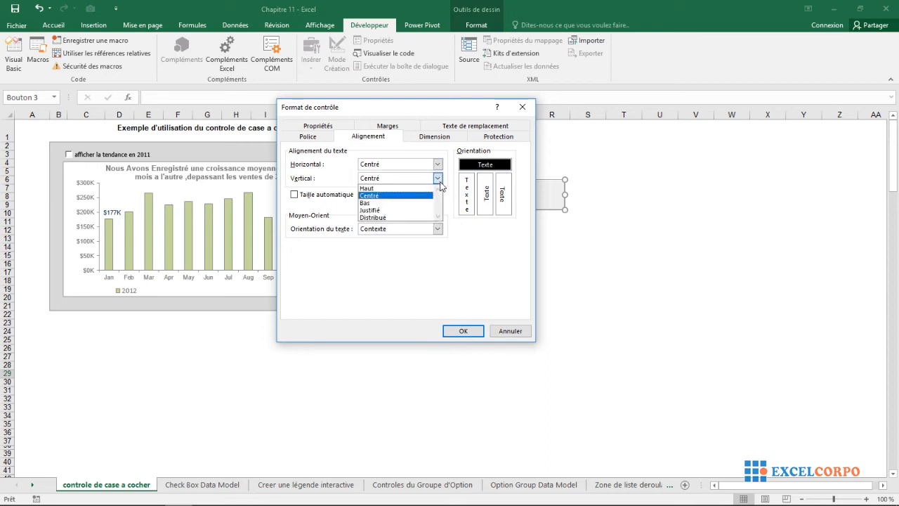
left_click(451, 211)
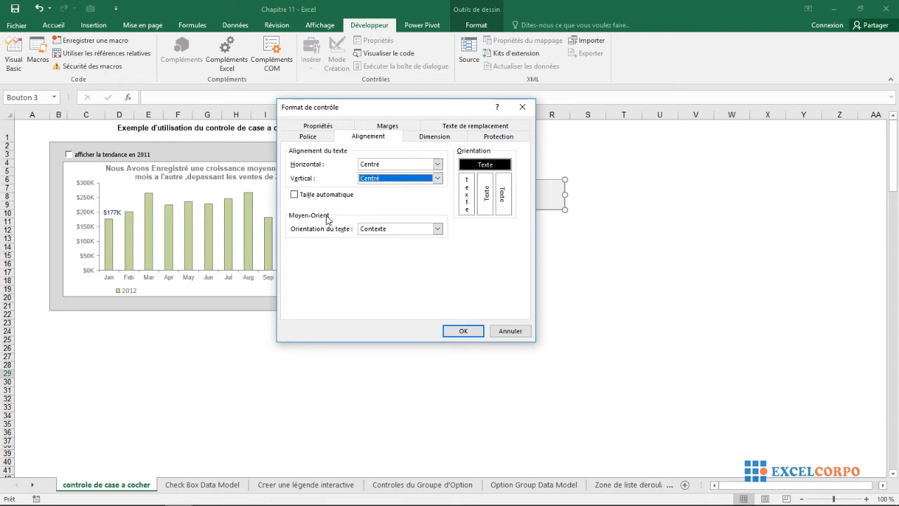
left_click(436, 230)
Set the button's inner margins to 0,2 cm on the left and 0,35 cm on the right
left_click(388, 127)
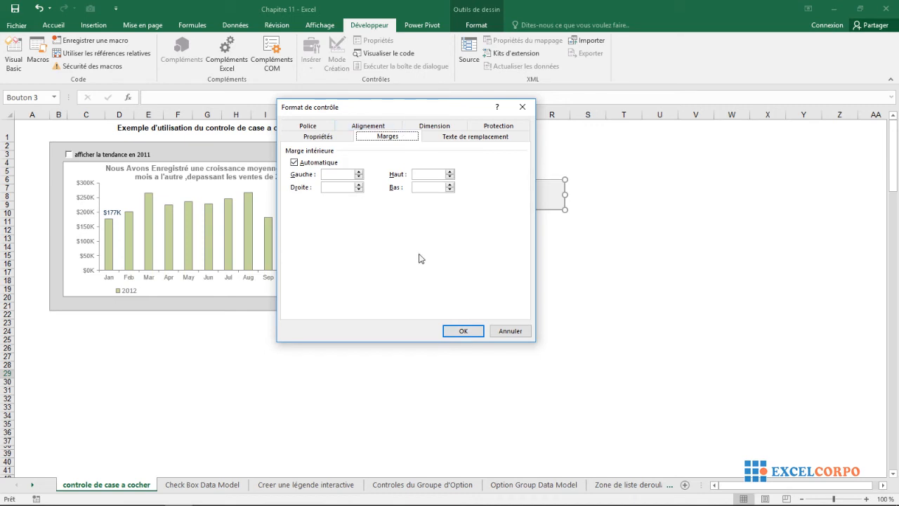
left_click(359, 177)
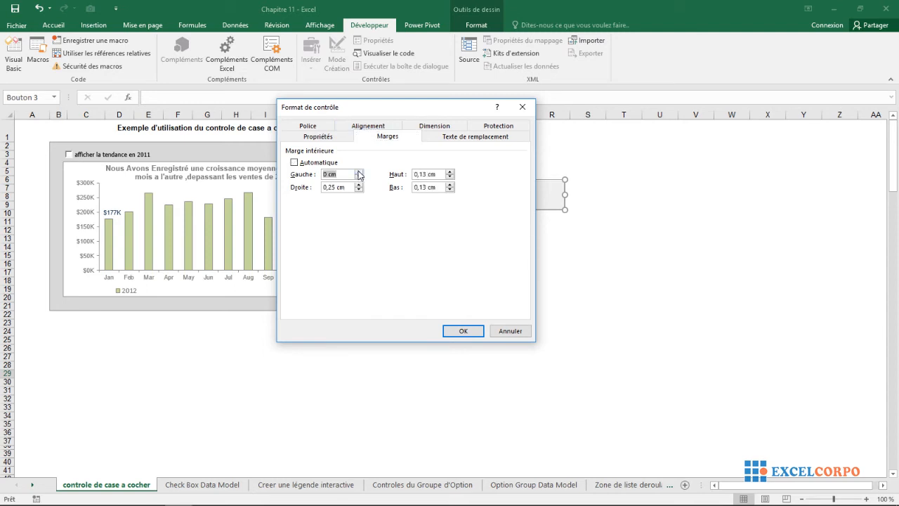
left_click(359, 172)
left_click(359, 185)
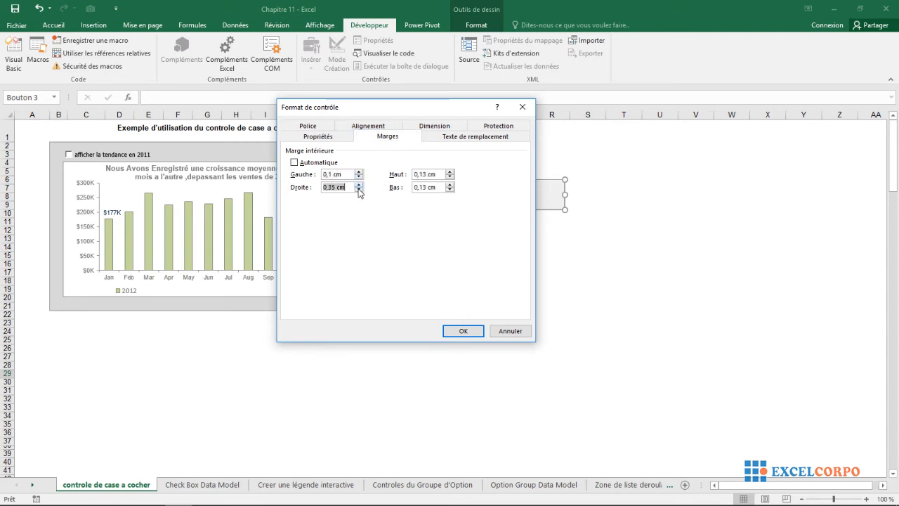
left_click(359, 172)
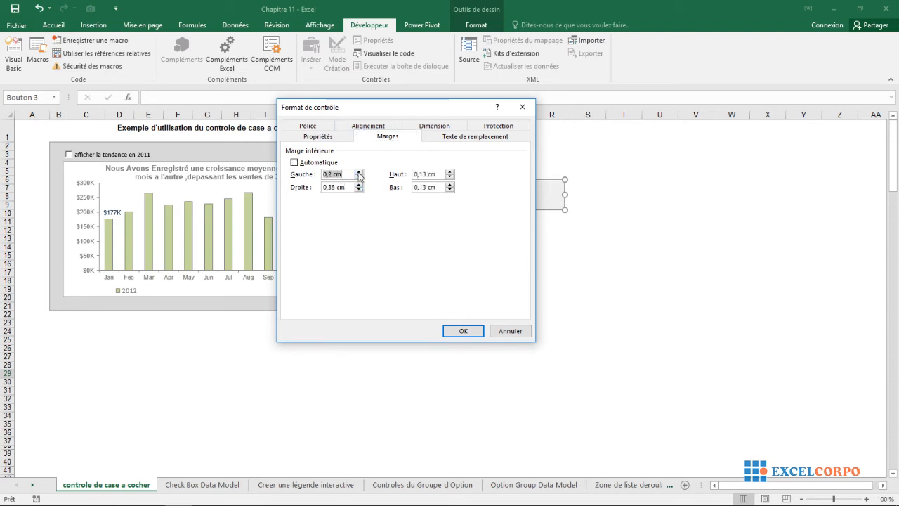
Review the button's dimension, alternative text, protection, font and object positioning settings
left_click(435, 126)
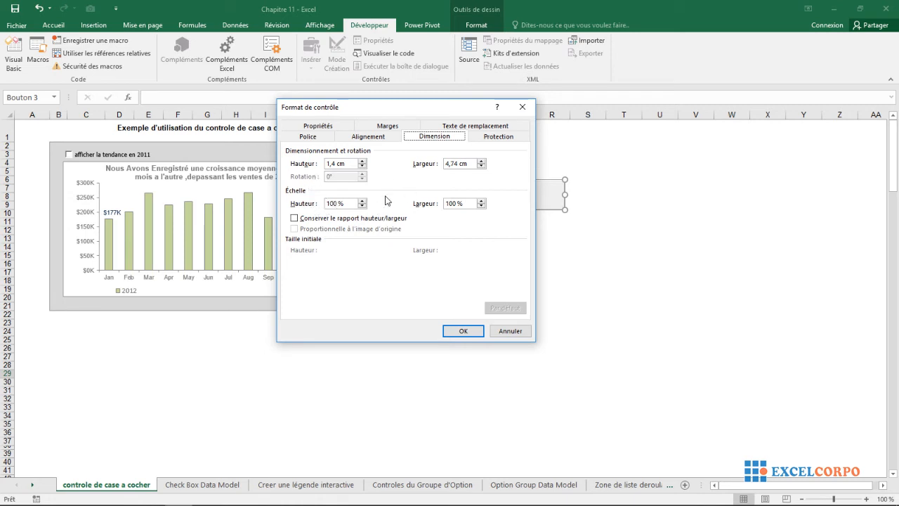
left_click(471, 131)
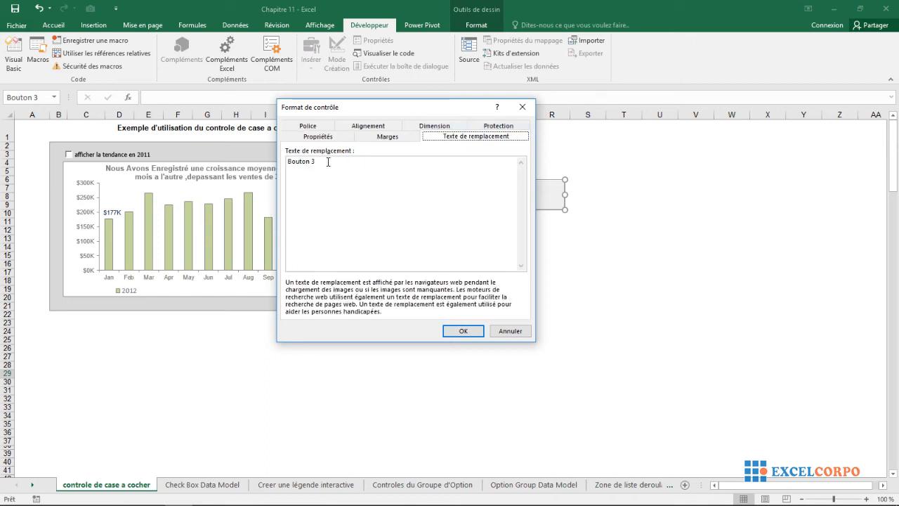
left_click(499, 127)
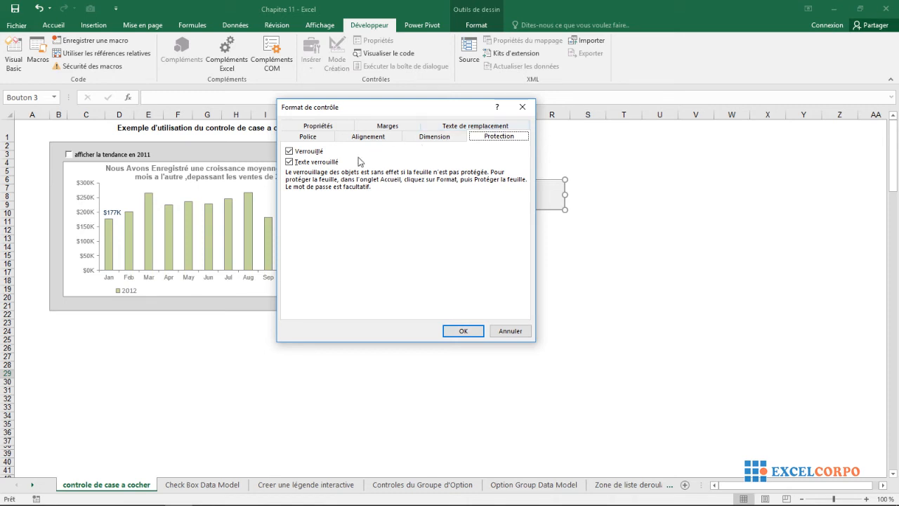
left_click(316, 136)
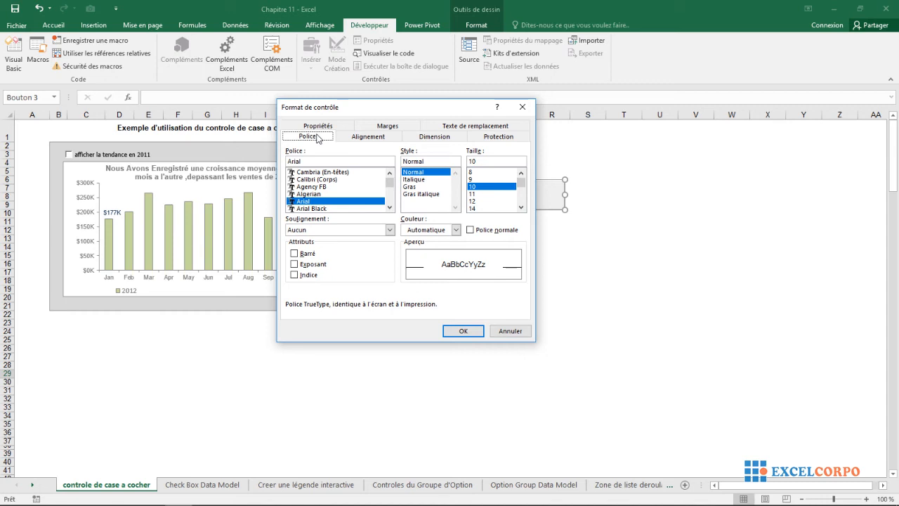
left_click(308, 128)
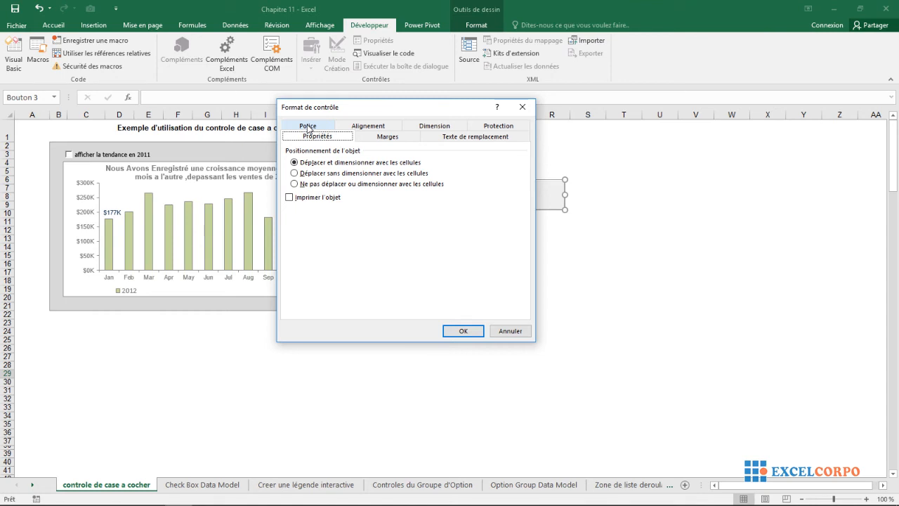
Review the button's text alignment settings once more and close its control format settings without applying any changes
left_click(360, 128)
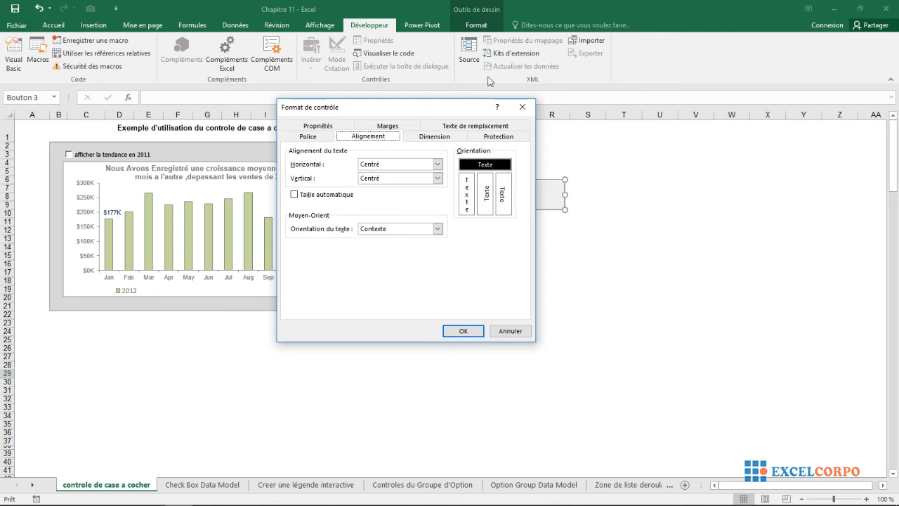
left_click(522, 107)
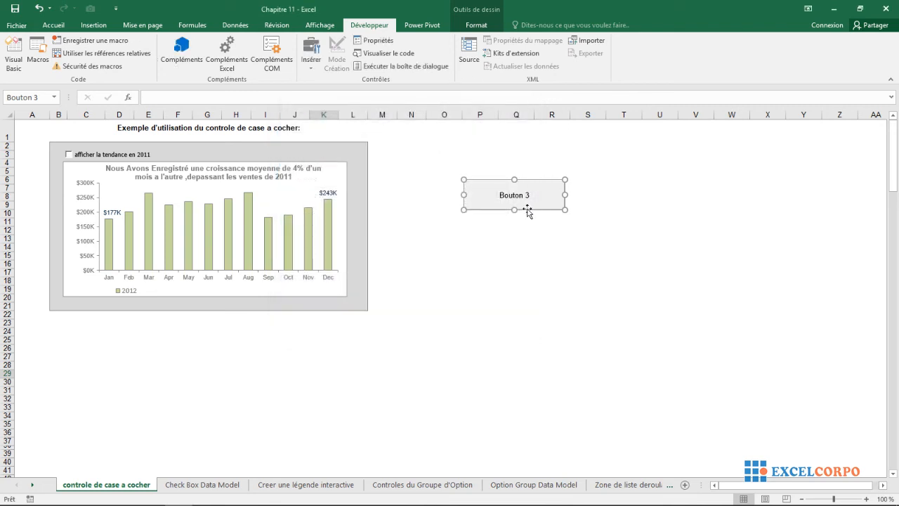
Insert a check box form control on the worksheet near cell S17, below and beside the button
left_click(311, 56)
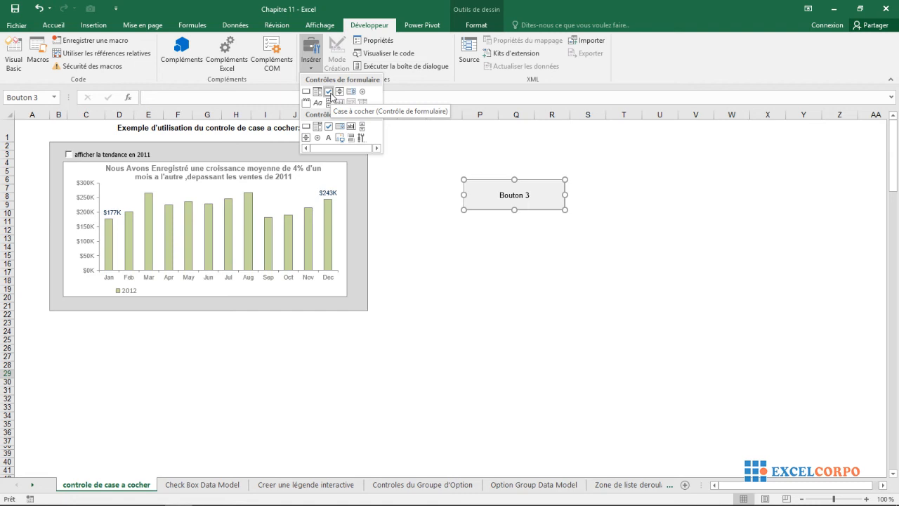
left_click(329, 92)
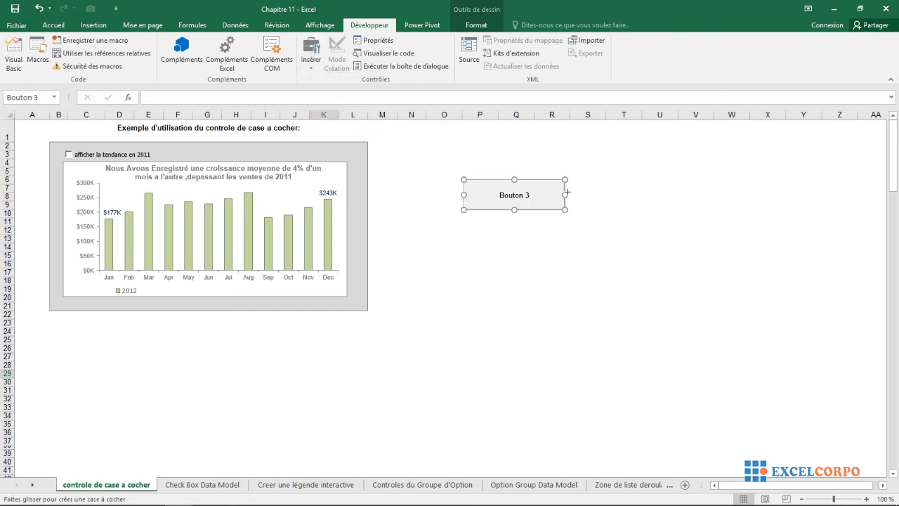
left_click(586, 270)
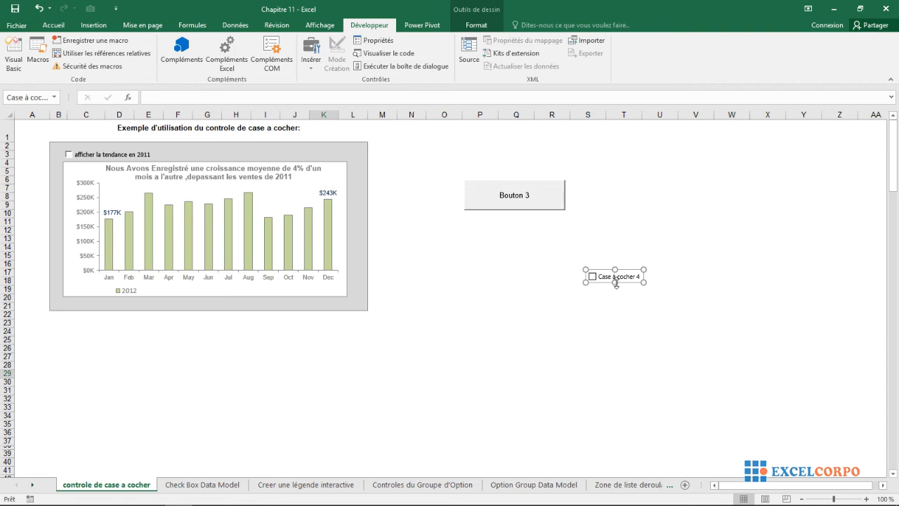
Review the new check box's control format: value and linked cell, colours and lines, positioning, dimension, alternative text and protection
left_click(606, 276)
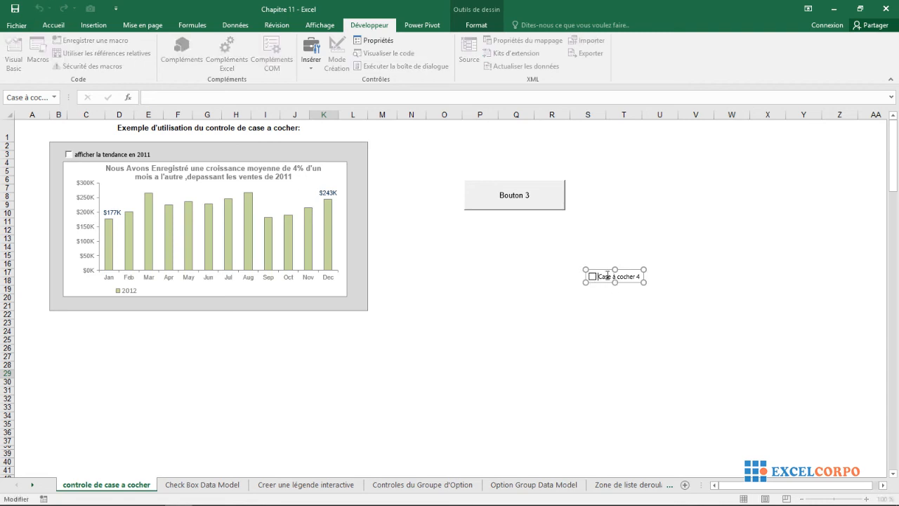
right_click(607, 275)
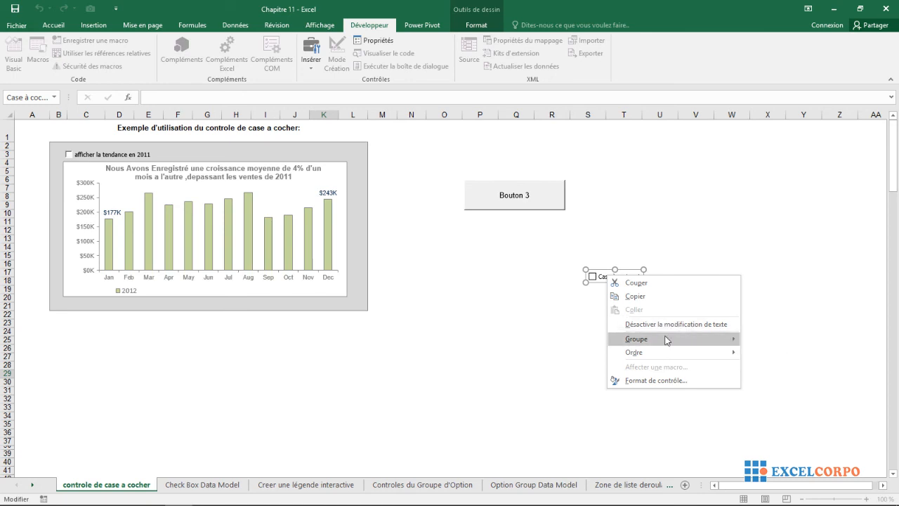
left_click(656, 380)
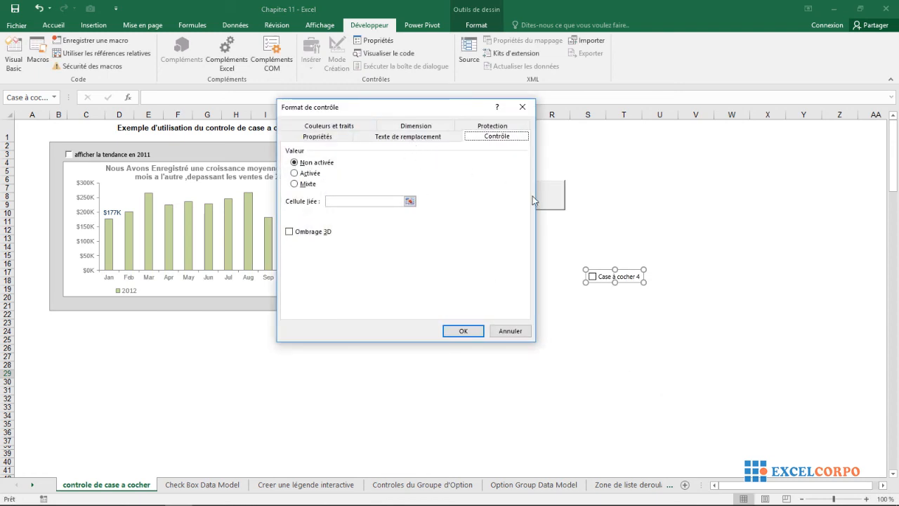
left_click(322, 126)
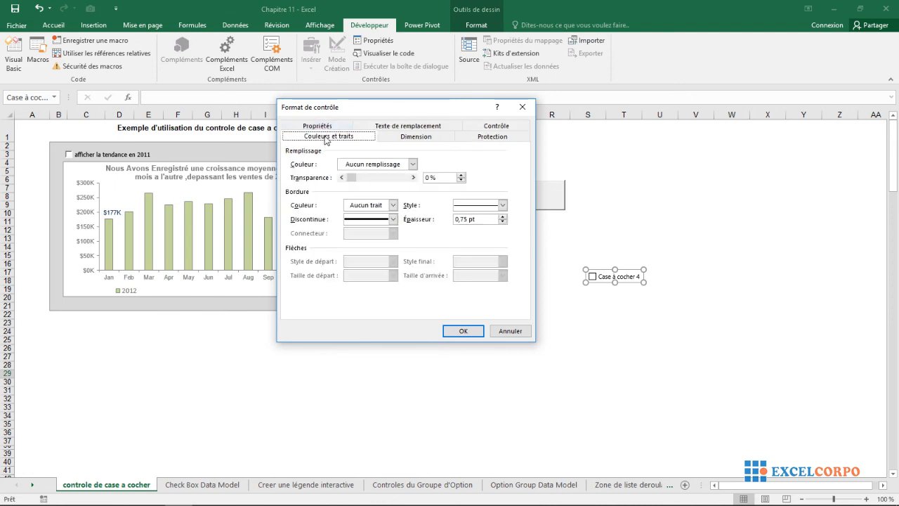
left_click(339, 126)
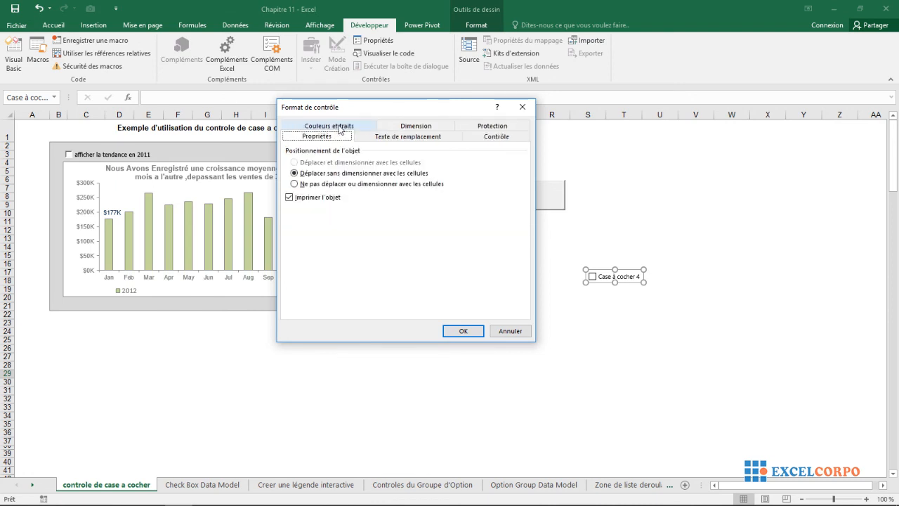
left_click(406, 128)
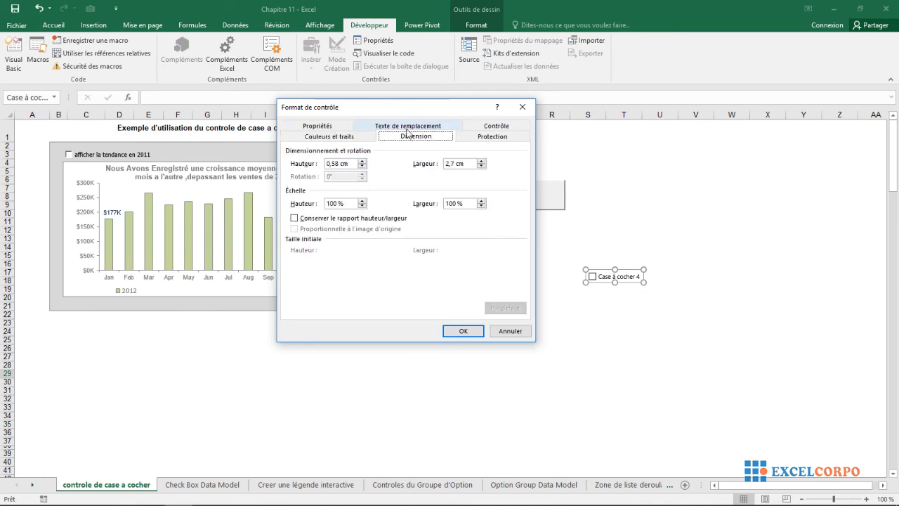
left_click(407, 128)
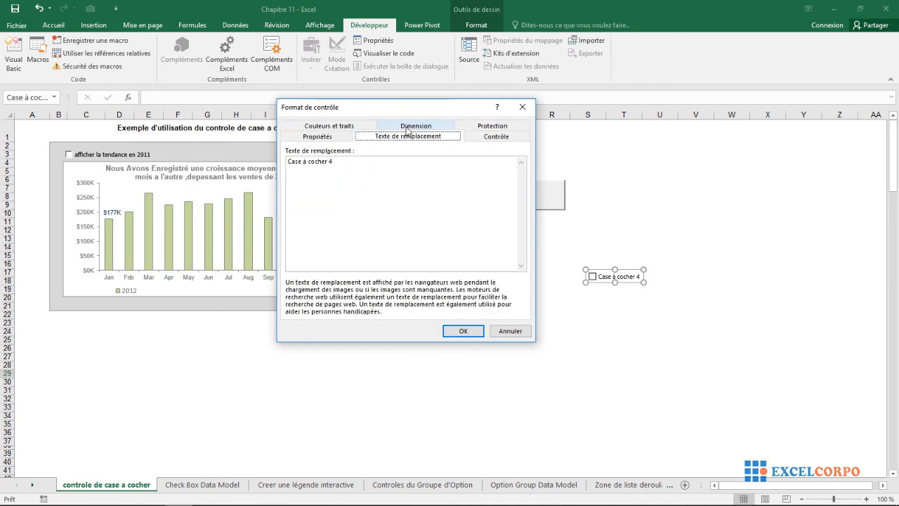
left_click(480, 126)
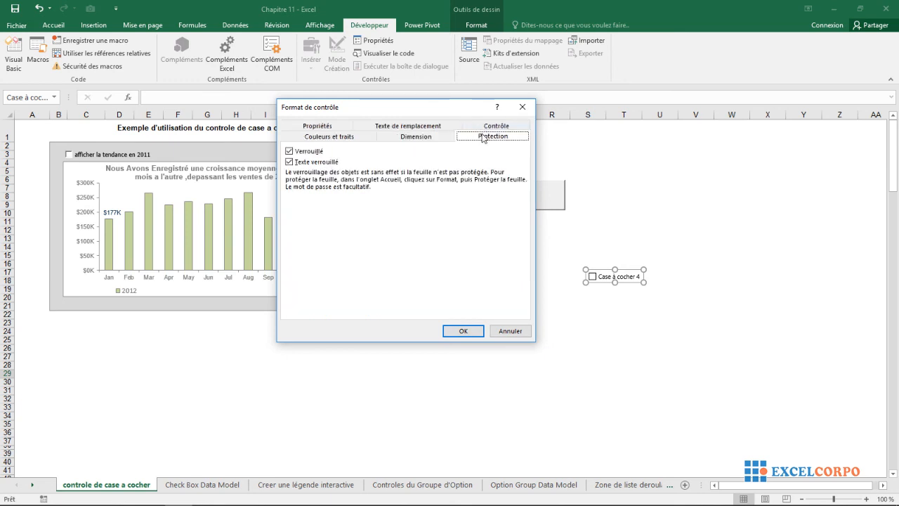
left_click(484, 128)
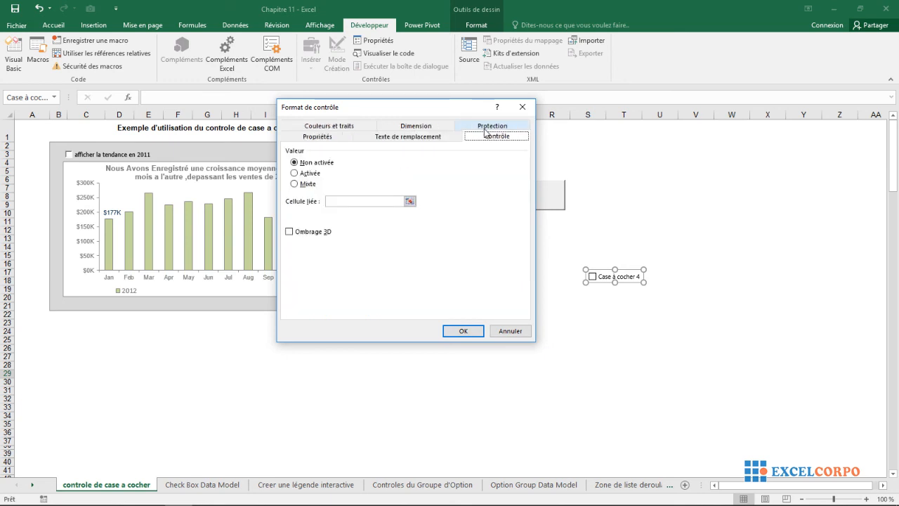
left_click(336, 138)
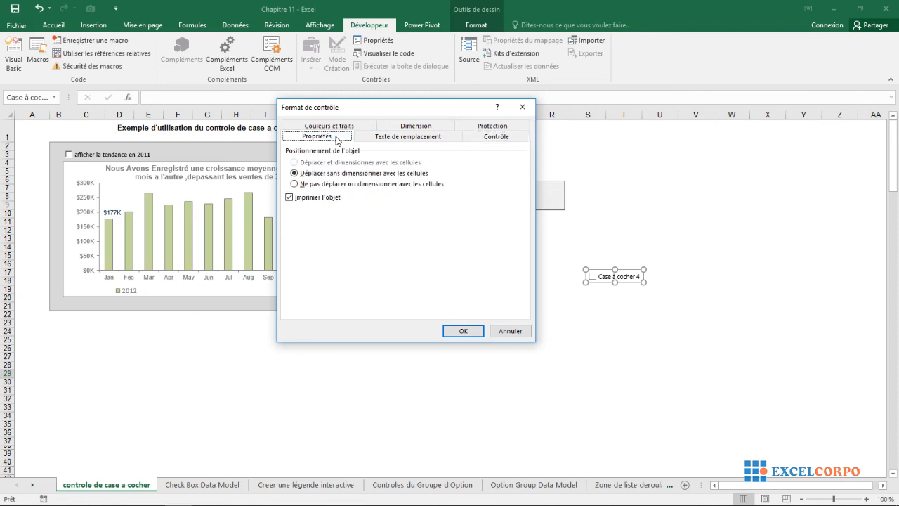
left_click(484, 127)
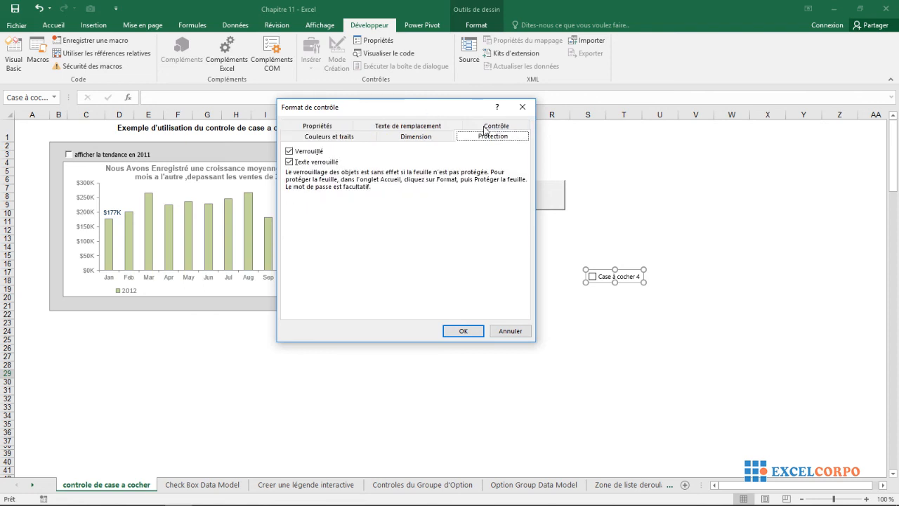
left_click(522, 107)
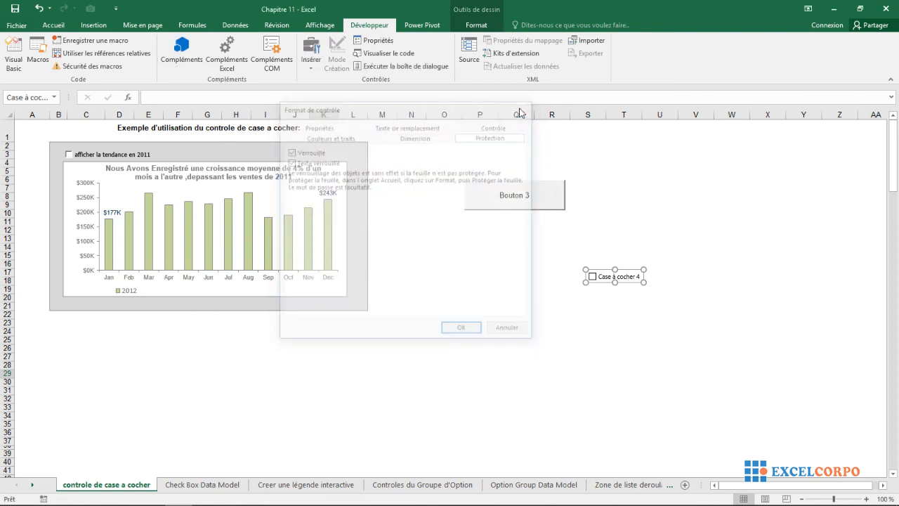
Review the button's protection, font and inner margin settings for comparison with the check box, leaving them unchanged
right_click(532, 196)
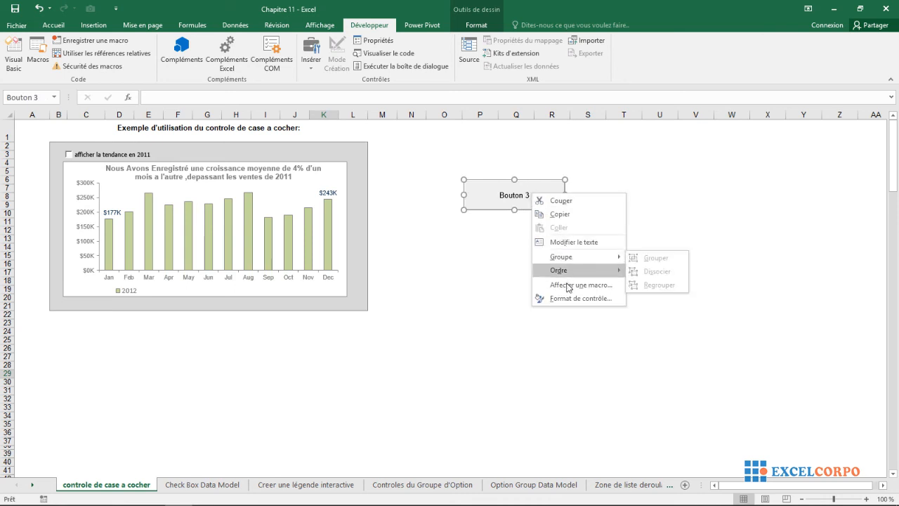
left_click(571, 298)
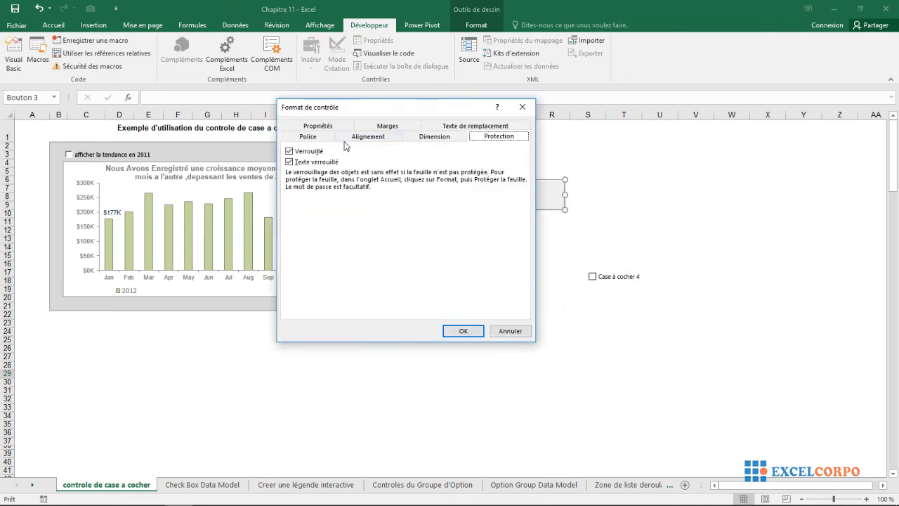
left_click(309, 137)
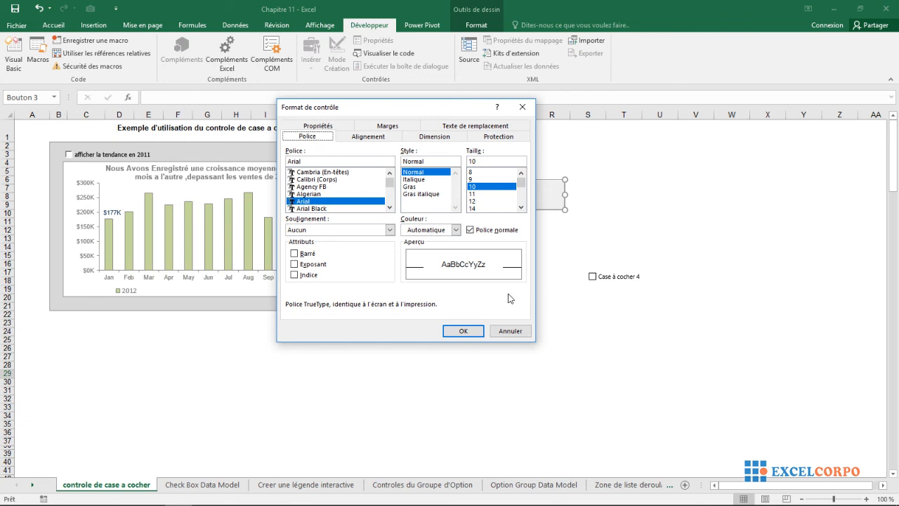
left_click(402, 127)
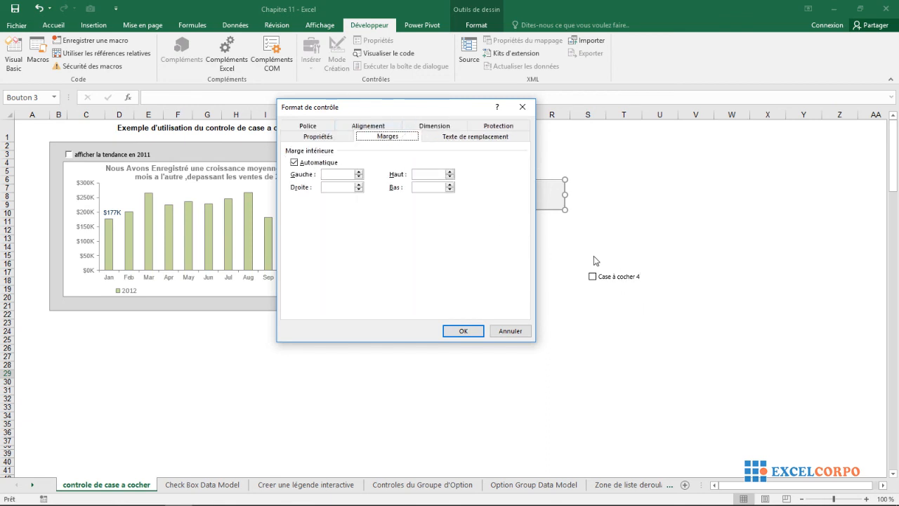
left_click(522, 107)
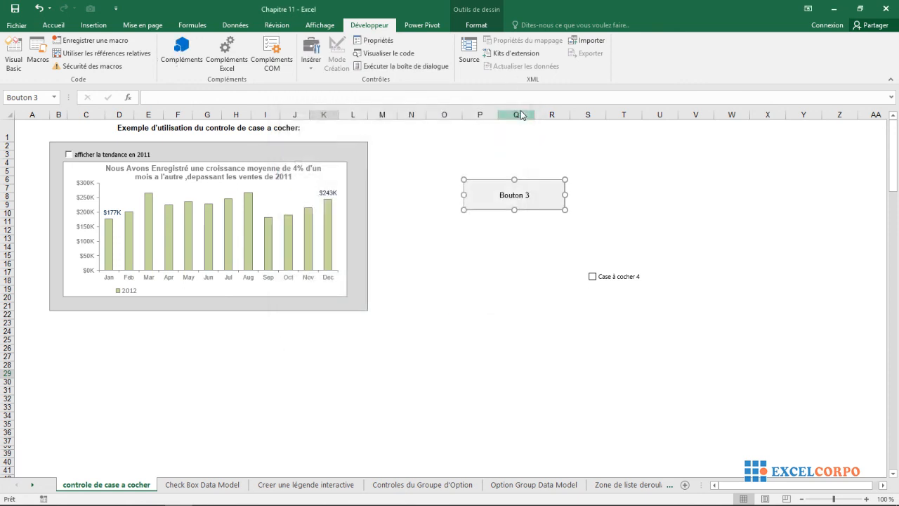
Examine the form controls available for insertion, focusing on the Toupie (spinner) control
left_click(310, 70)
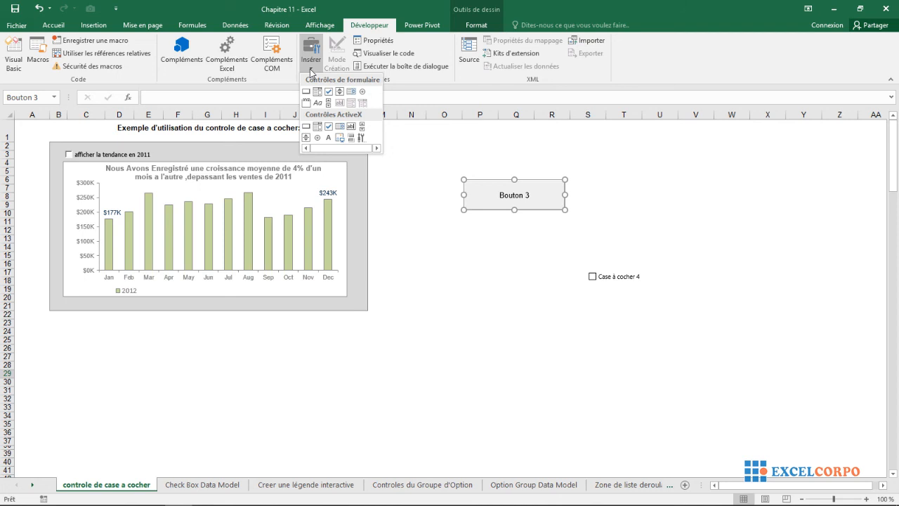
left_click(338, 93)
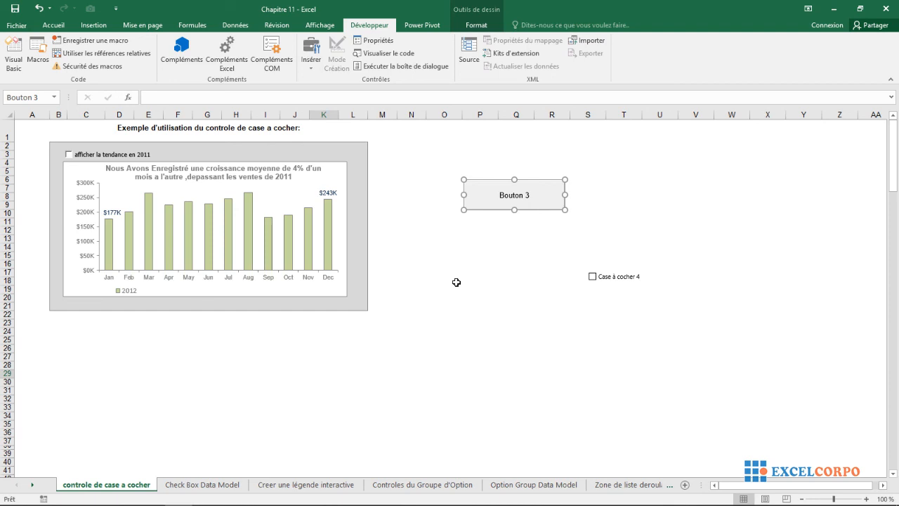
left_click(312, 55)
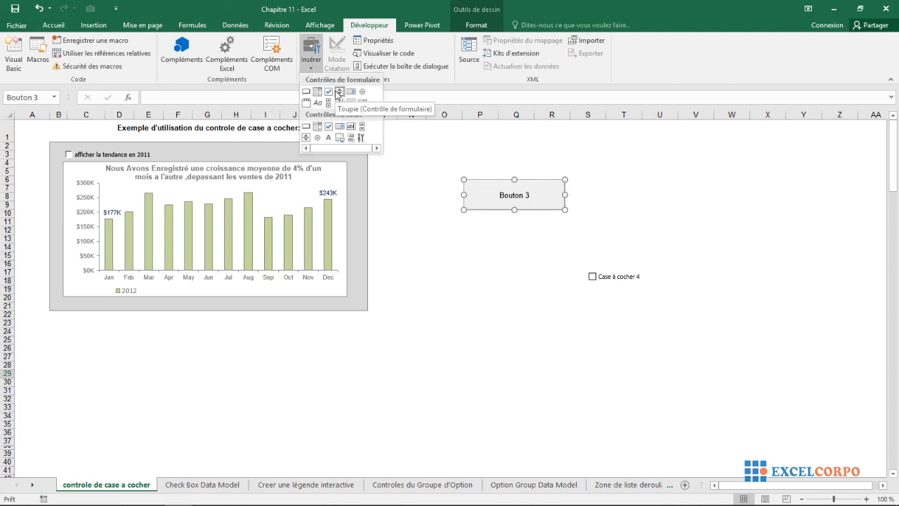
left_click(337, 93)
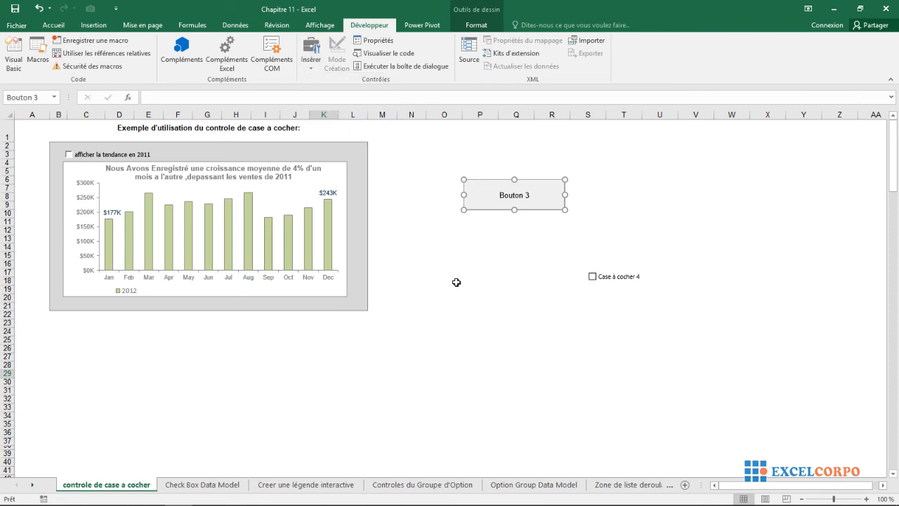
left_click(311, 54)
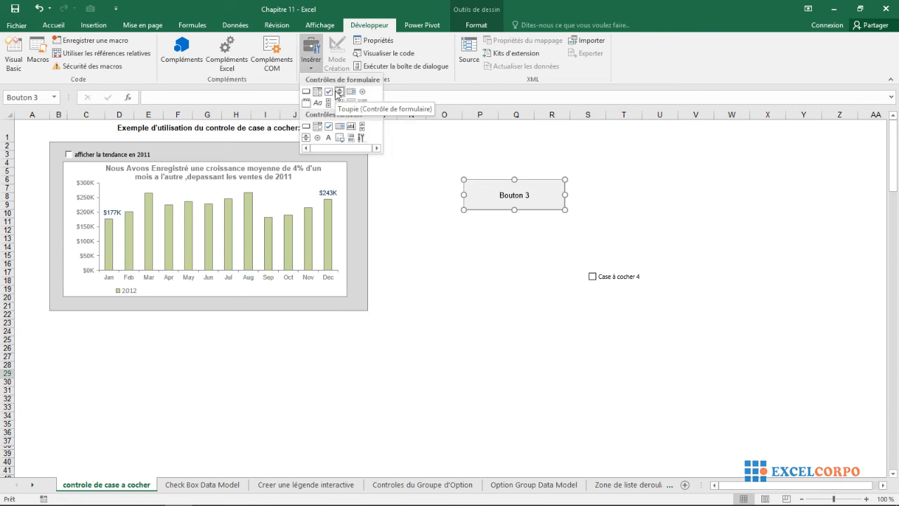
left_click(338, 93)
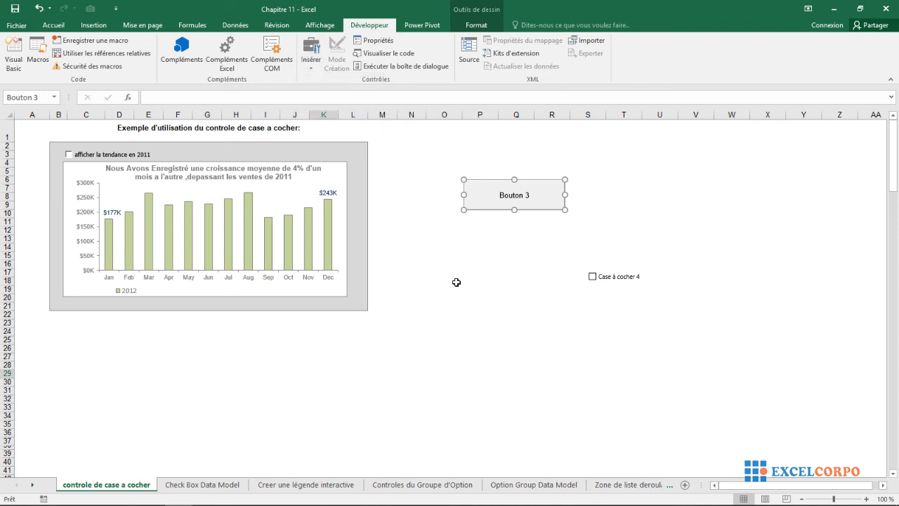
left_click(312, 55)
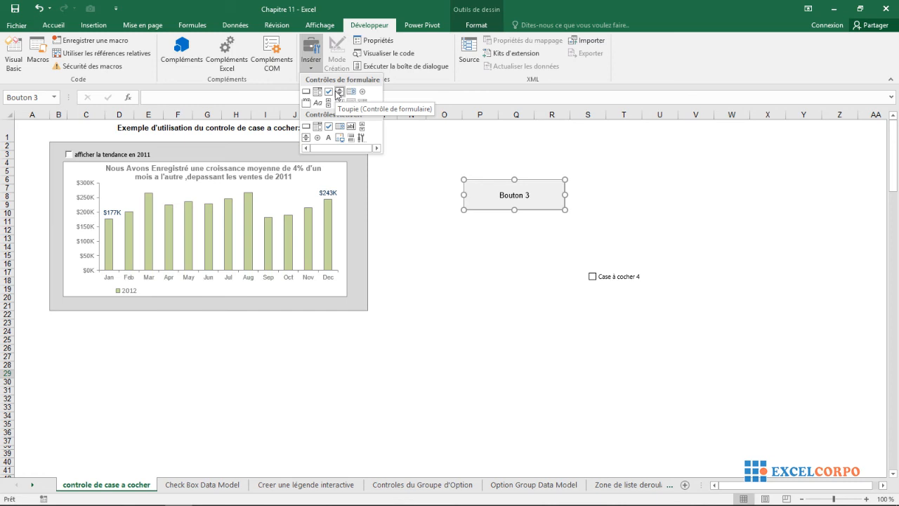
left_click(338, 93)
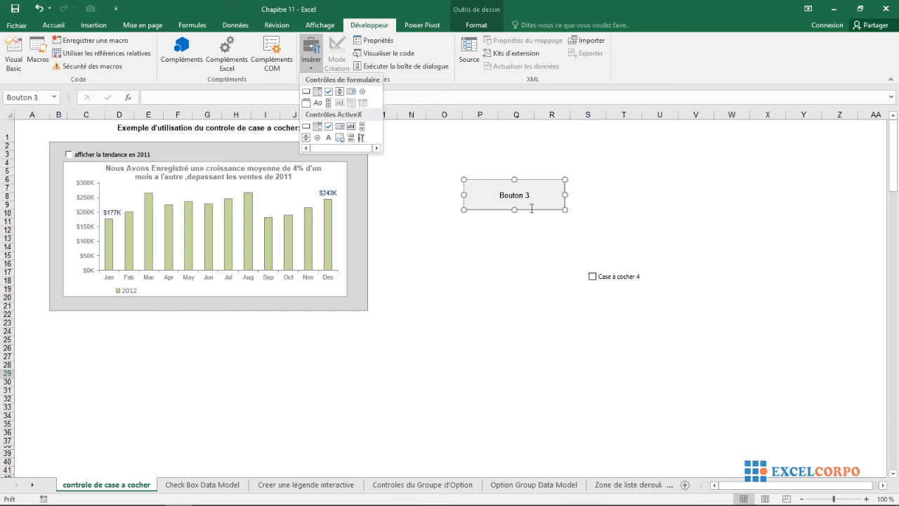